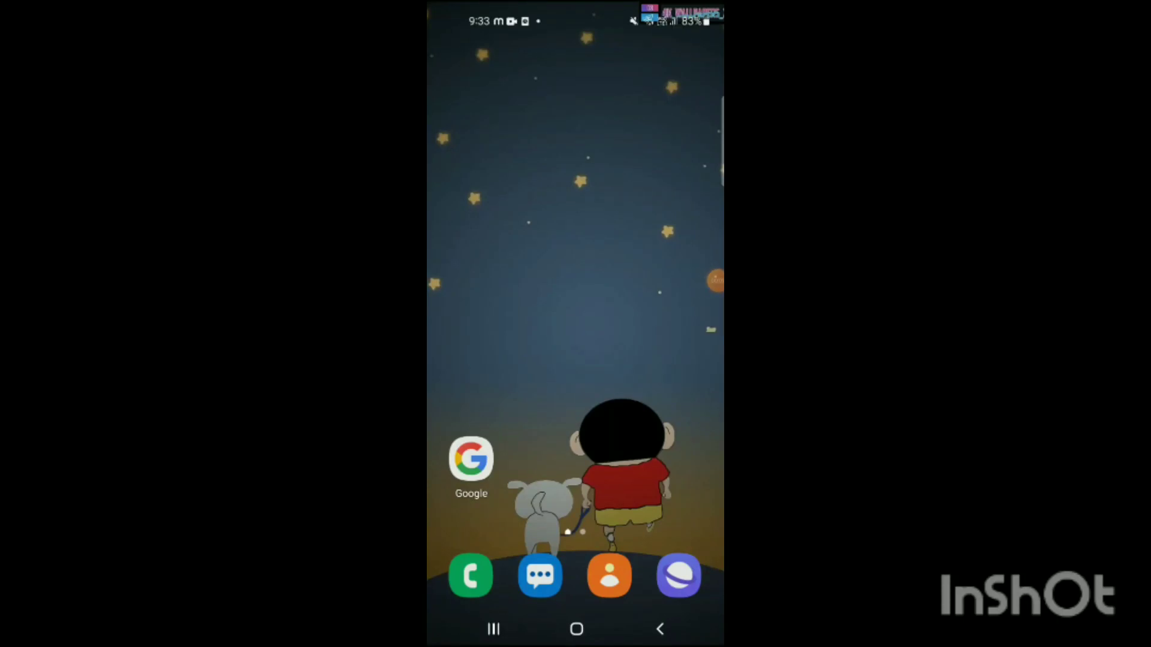
# Step: Open the app drawer from the home screen to reach YouTube
pyautogui.click(715, 281)
pyautogui.moveTo(576, 405); pyautogui.dragTo(576, 180)
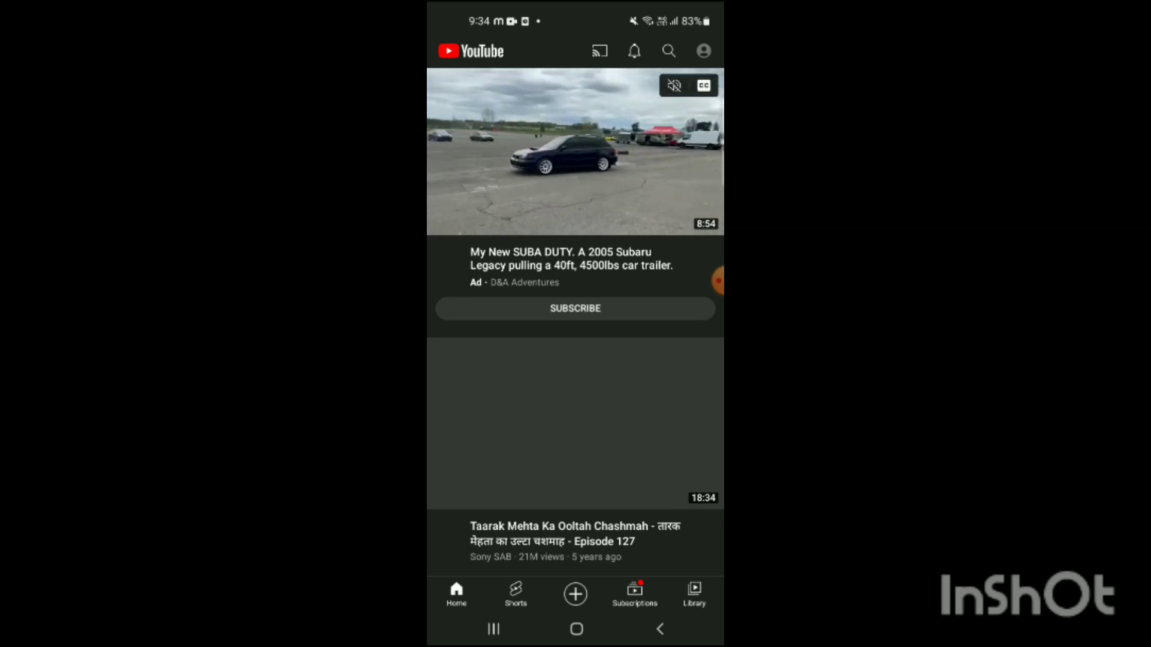
# Step: Open the YouTube account menu from the profile icon
pyautogui.click(703, 51)
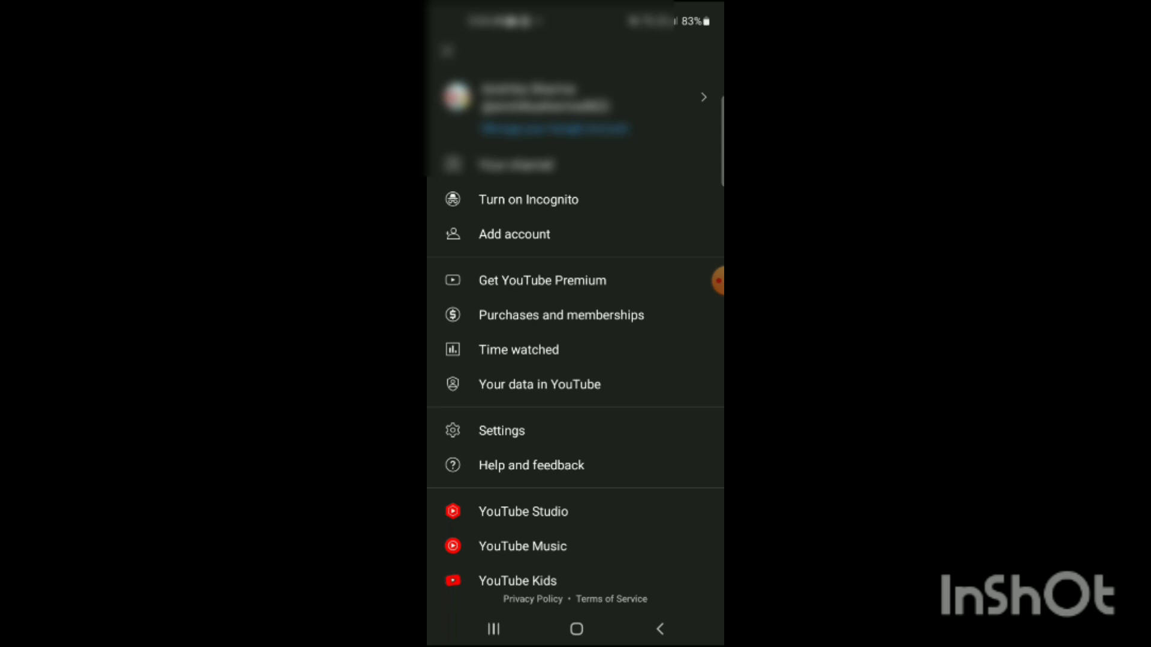
# Step: Check Time watched (40 min daily, 4 min today, 4 hr 40 min weekly), then go home
pyautogui.click(519, 351)
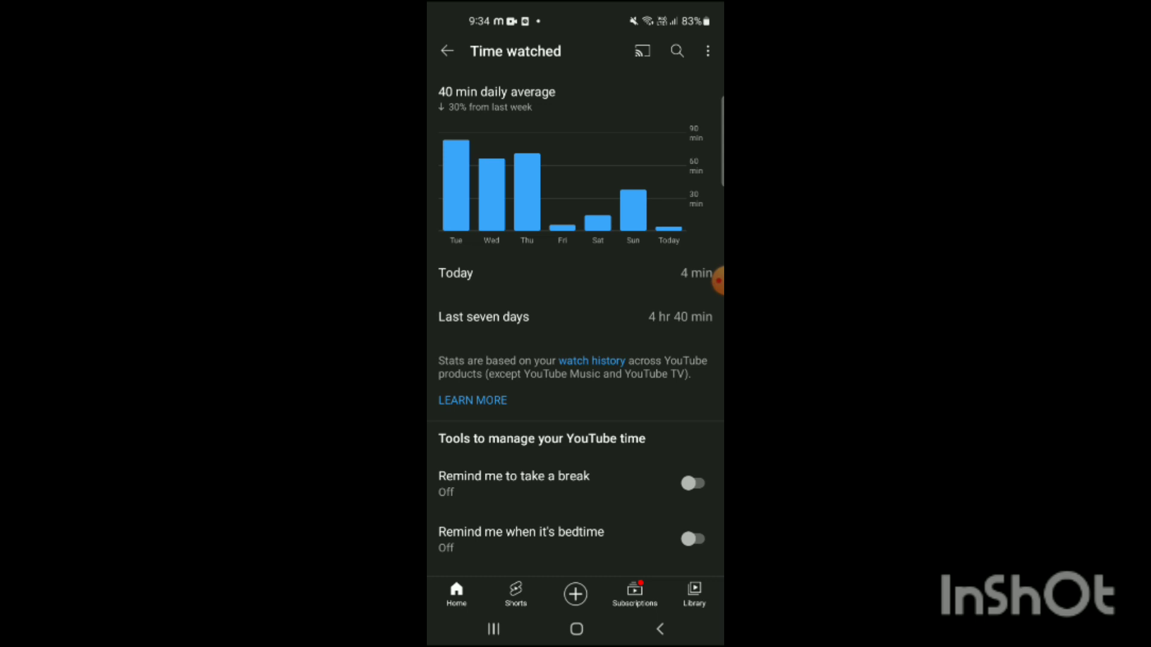
pyautogui.click(576, 629)
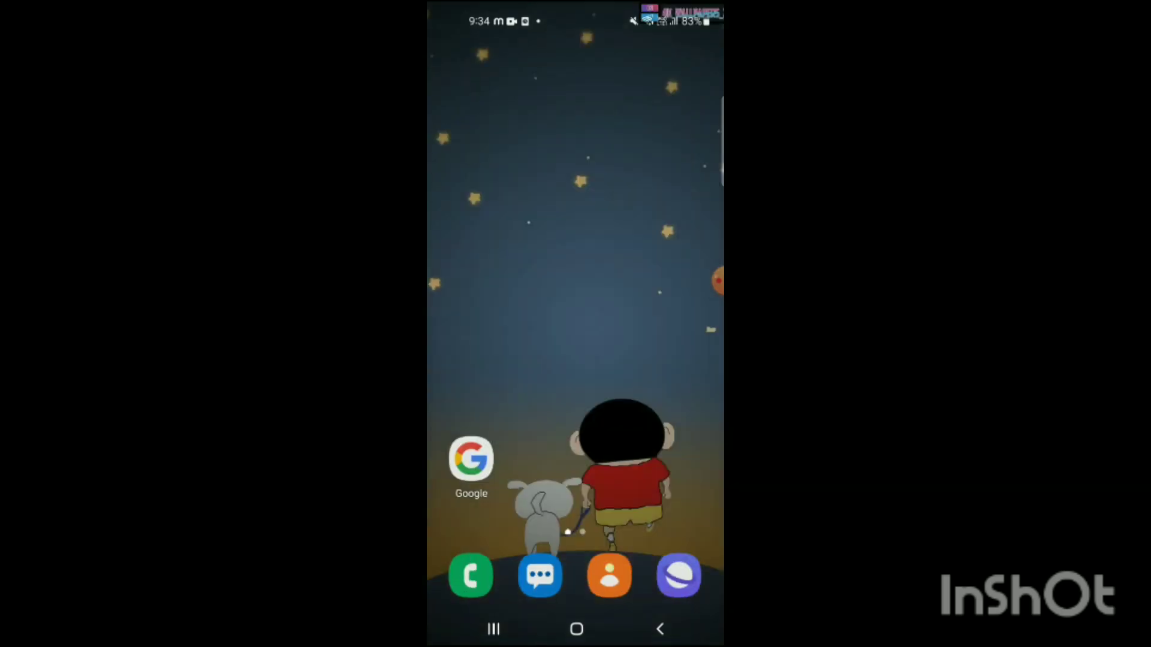